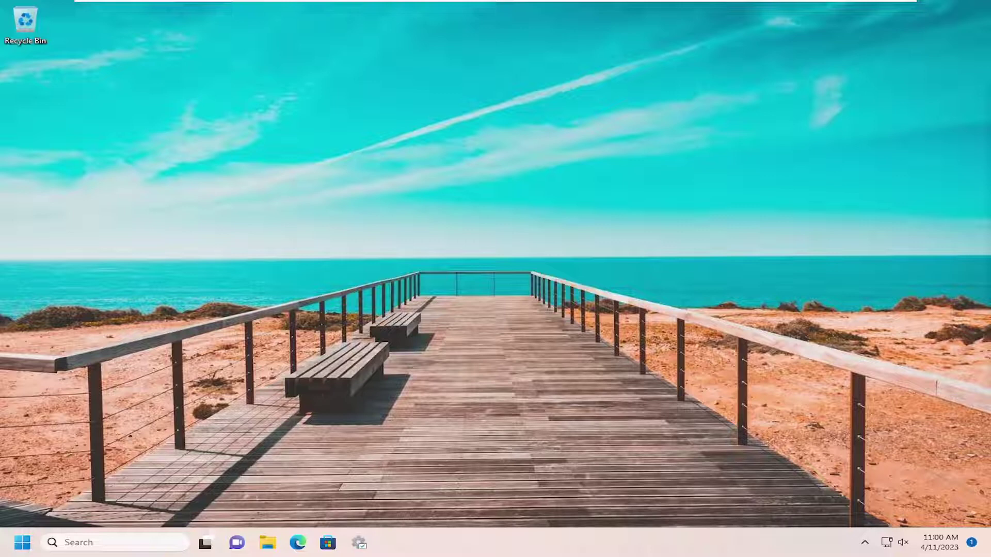
Launch Windows PowerShell as administrator from search and accept the UAC prompt
left_click(101, 544)
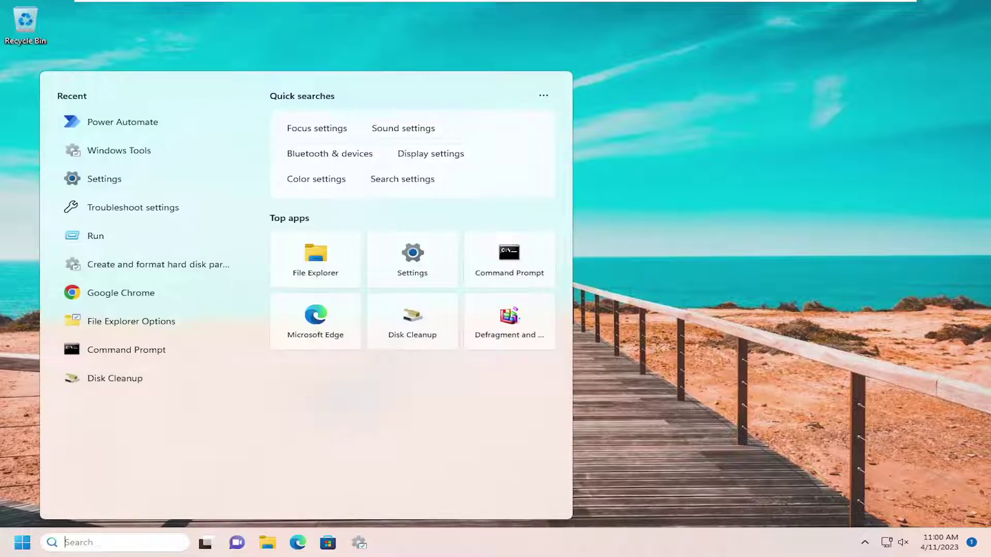
type("powershell")
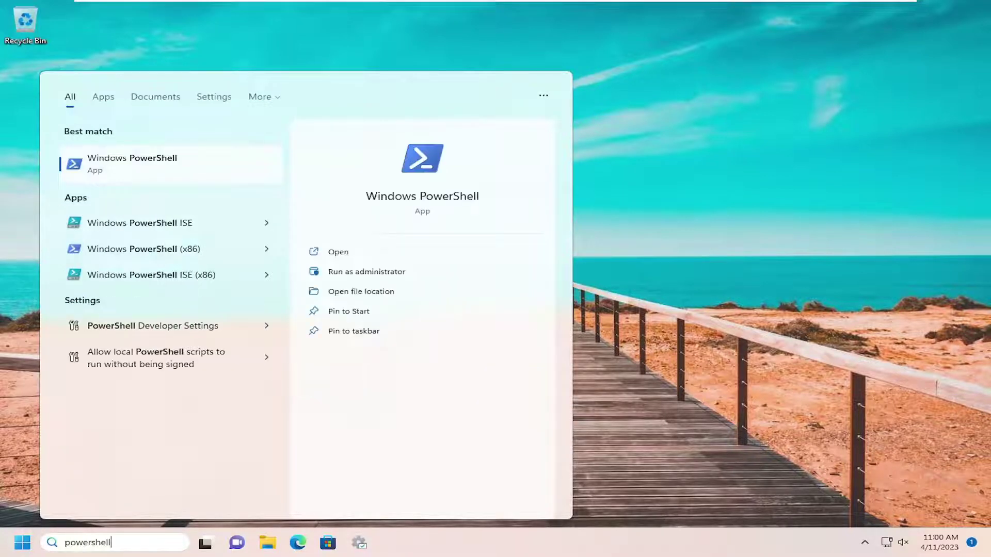
right_click(134, 165)
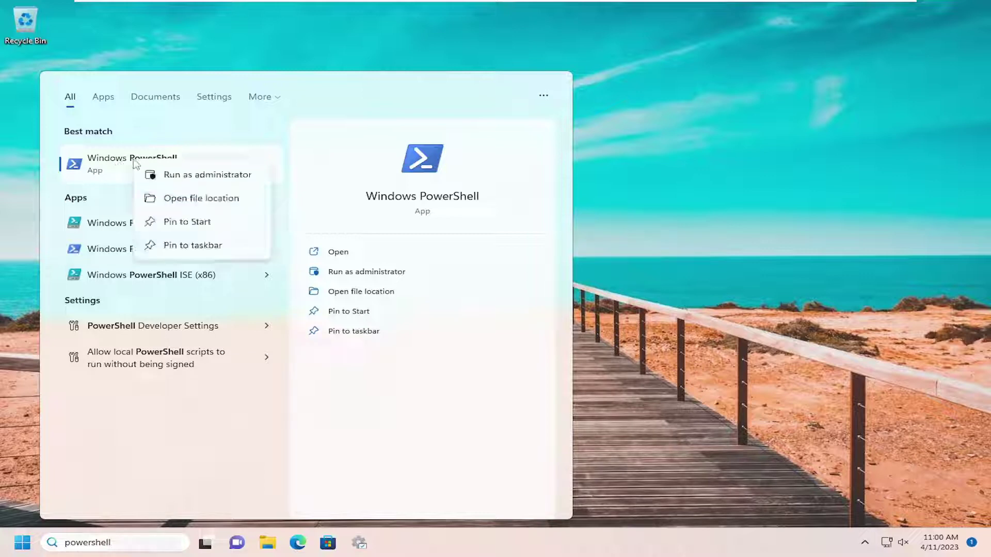
left_click(194, 176)
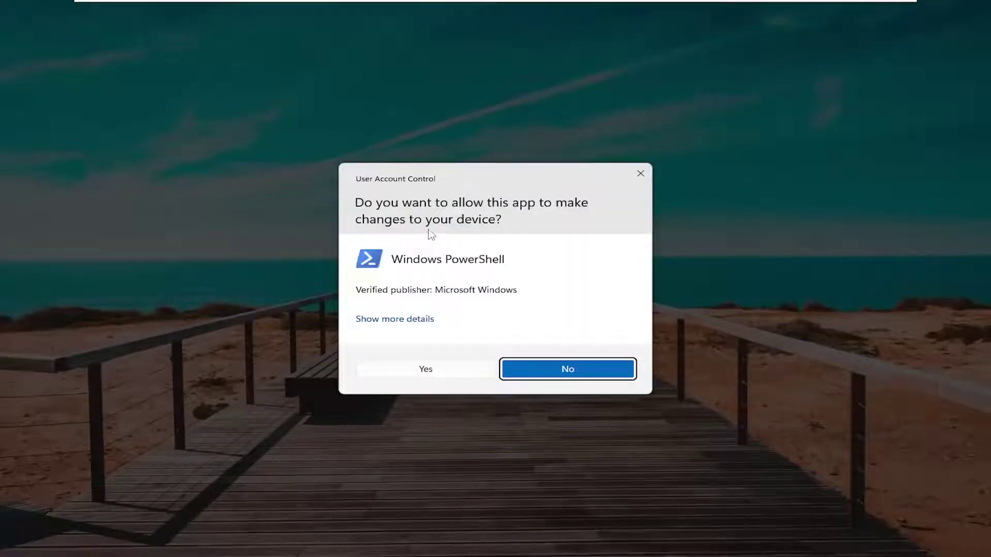
left_click(443, 370)
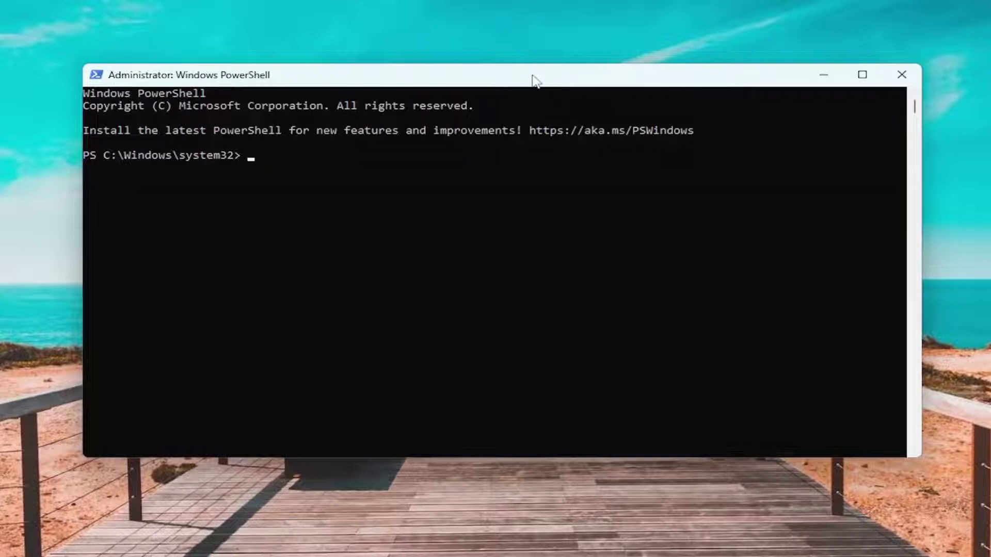
Paste the Get-AppxPackage Reset-AppxPackage command into PowerShell from the title-bar Edit menu
right_click(523, 76)
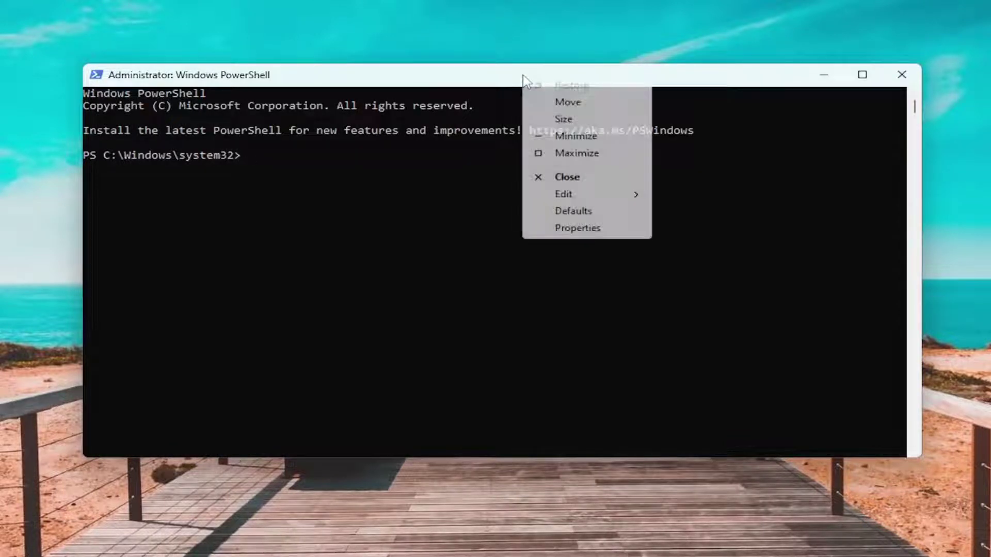
left_click(673, 228)
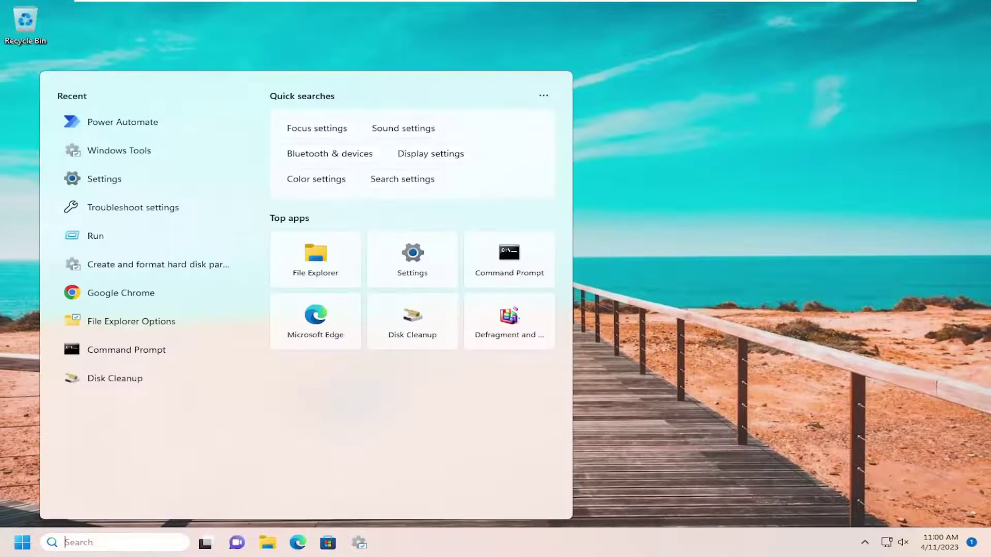
type("cmd")
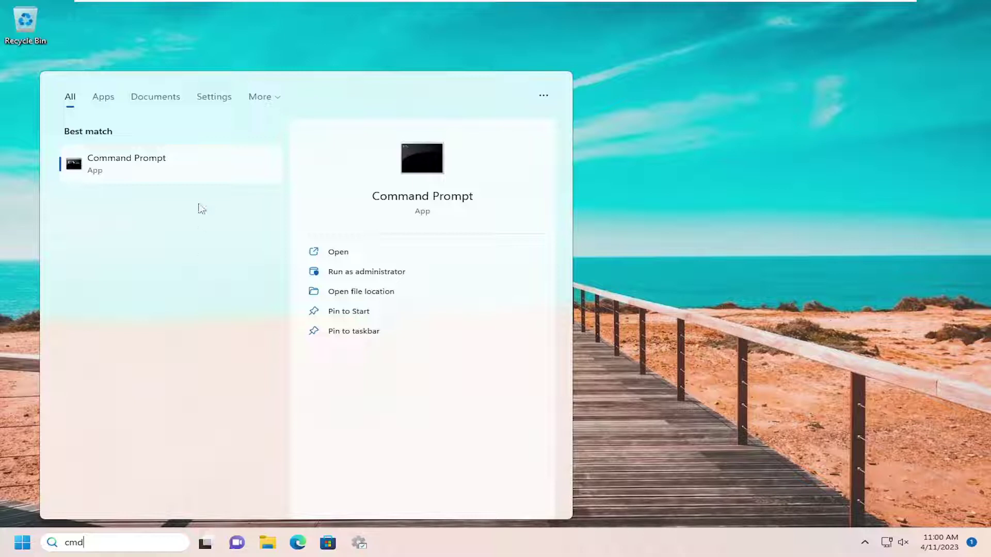
Launch Command Prompt as administrator and accept the UAC prompt
right_click(132, 159)
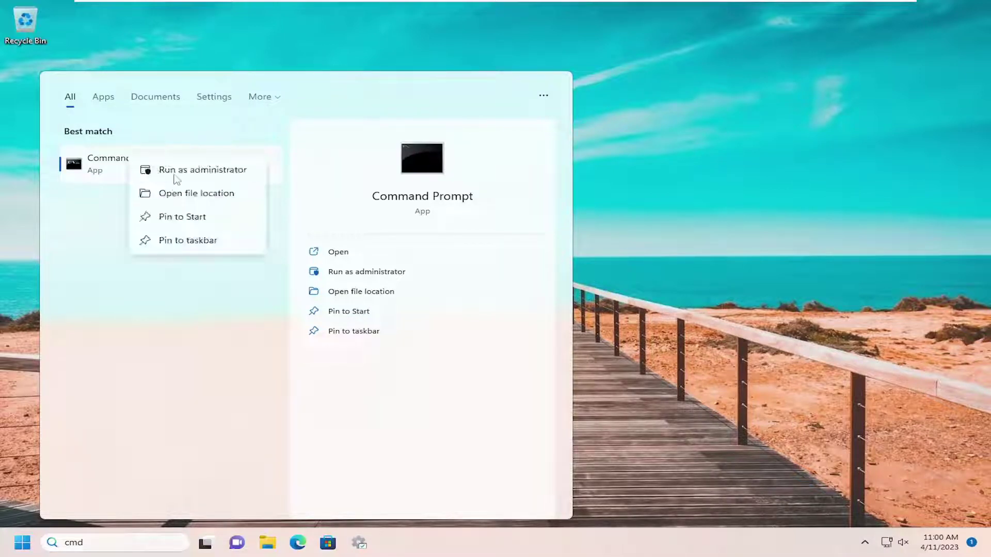
left_click(191, 172)
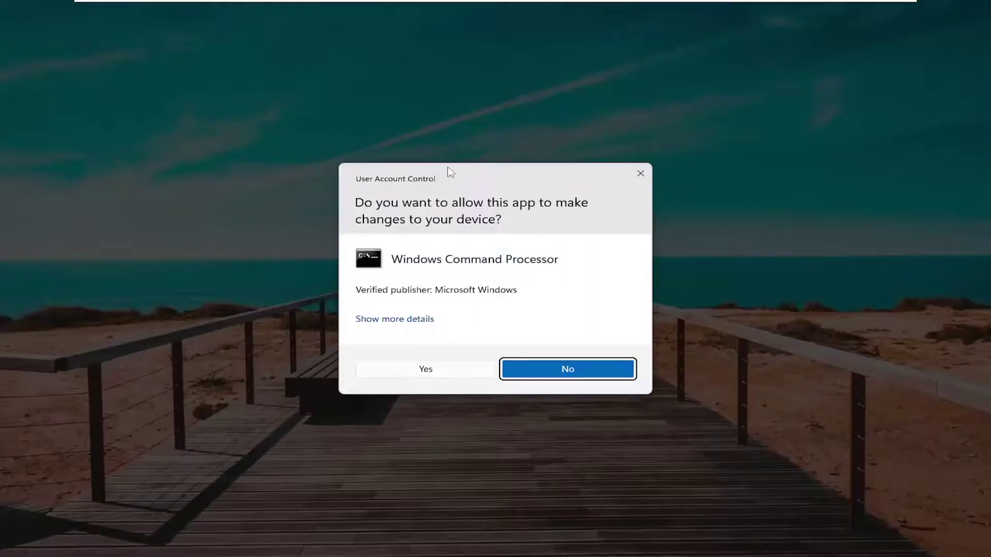
left_click(437, 370)
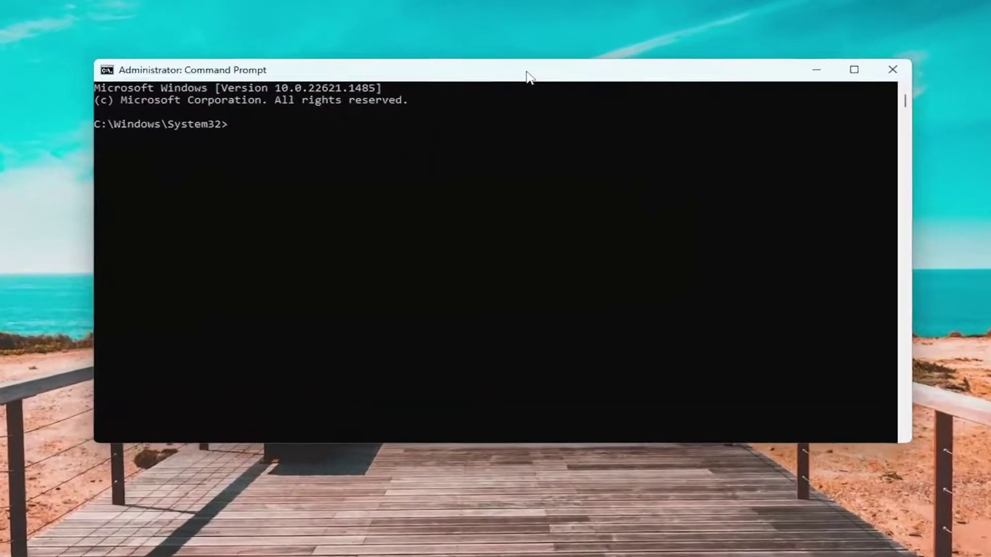
type("sfc")
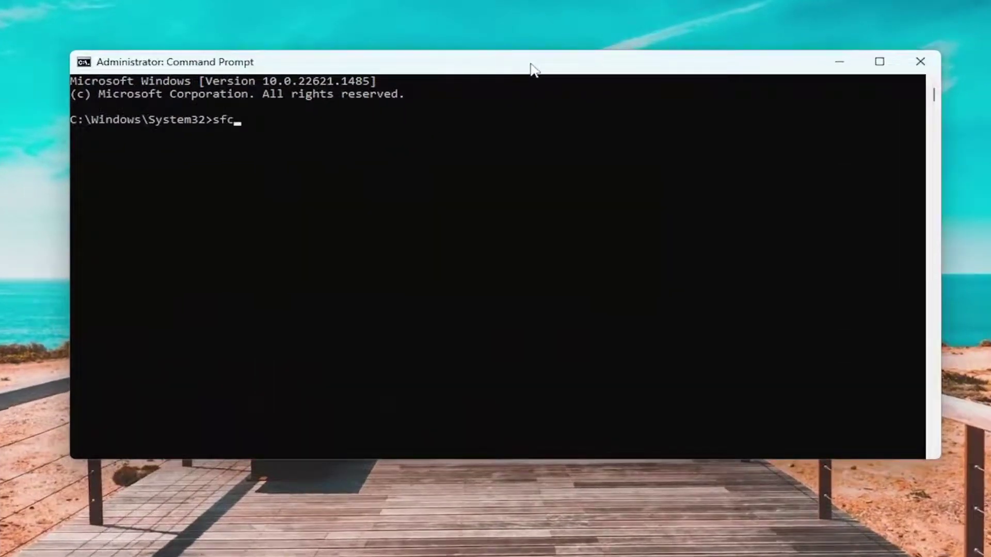
type(" /sca")
type("nnow")
Run sfc /scannow in the administrator Command Prompt
key("Return")
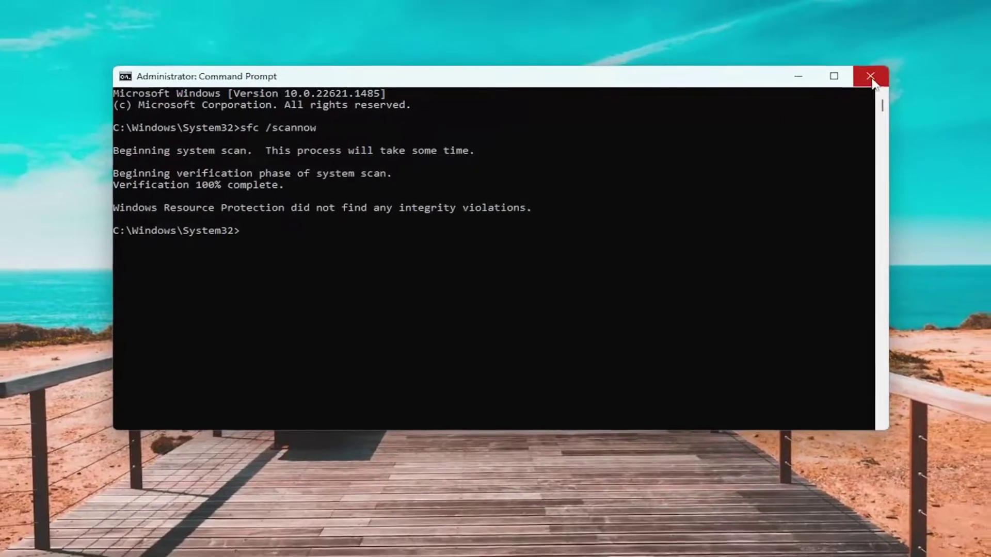
left_click(871, 78)
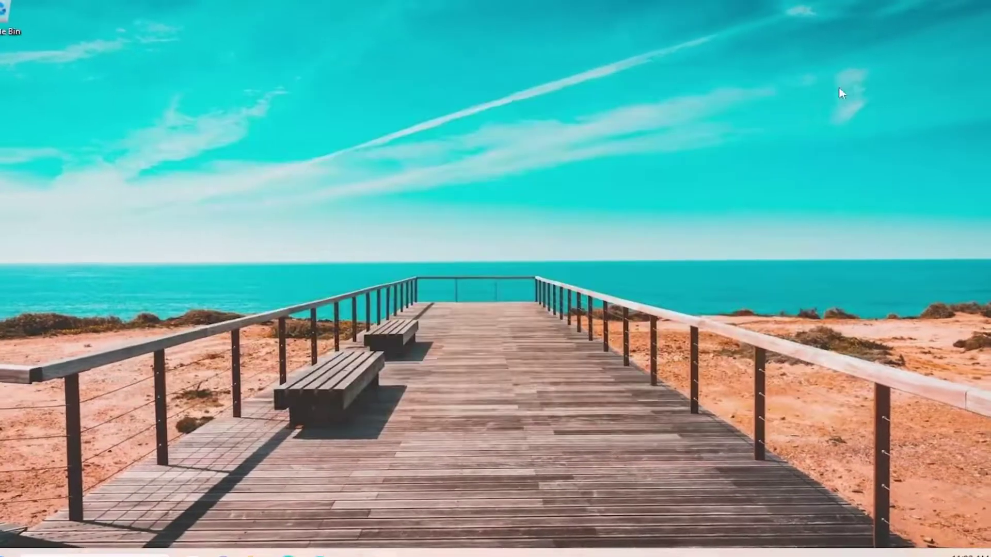
right_click(21, 543)
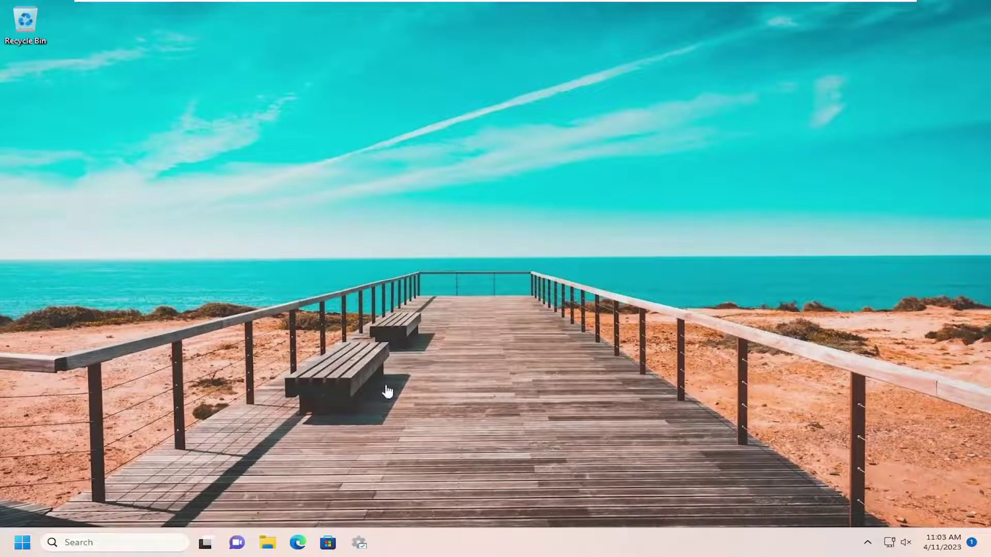
Find Settings in Windows search and open its App settings page
left_click(109, 544)
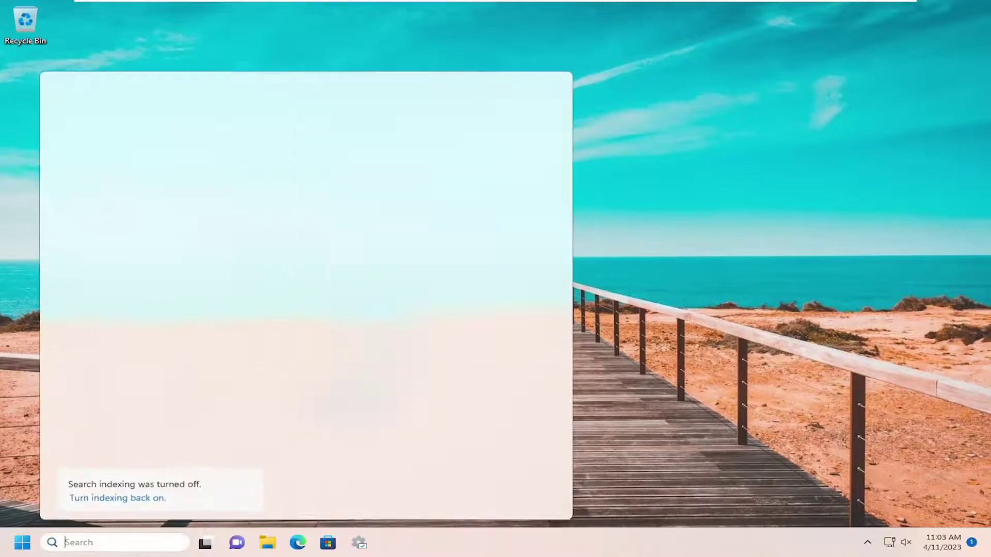
type("settingssettings")
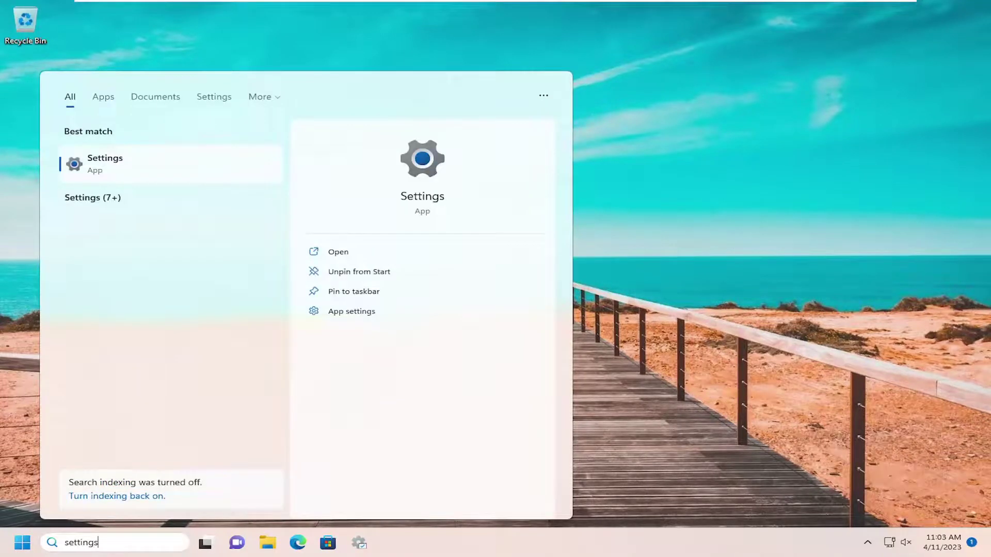
left_click(349, 319)
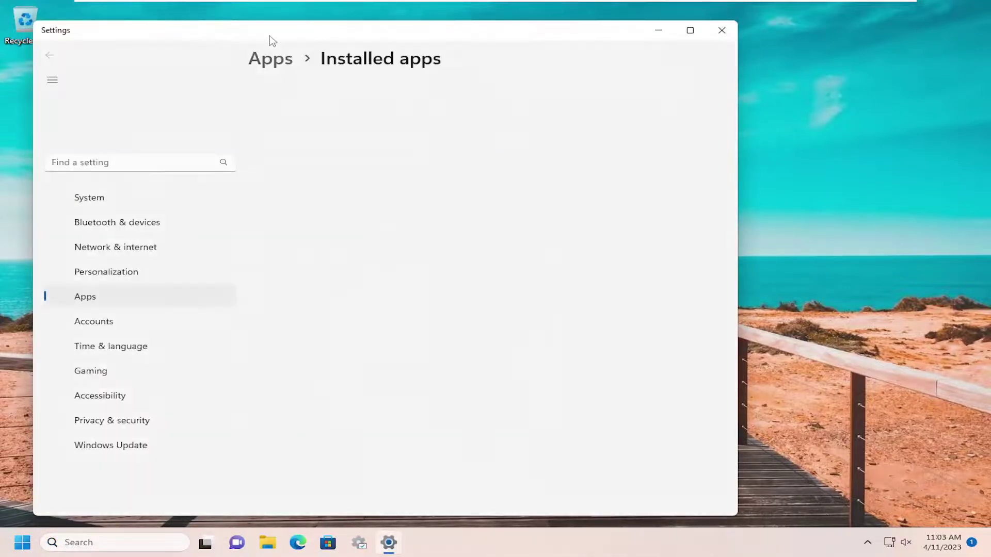
Repair the Settings app, then reset it and confirm deleting its data
left_click_drag(236, 42, 358, 43)
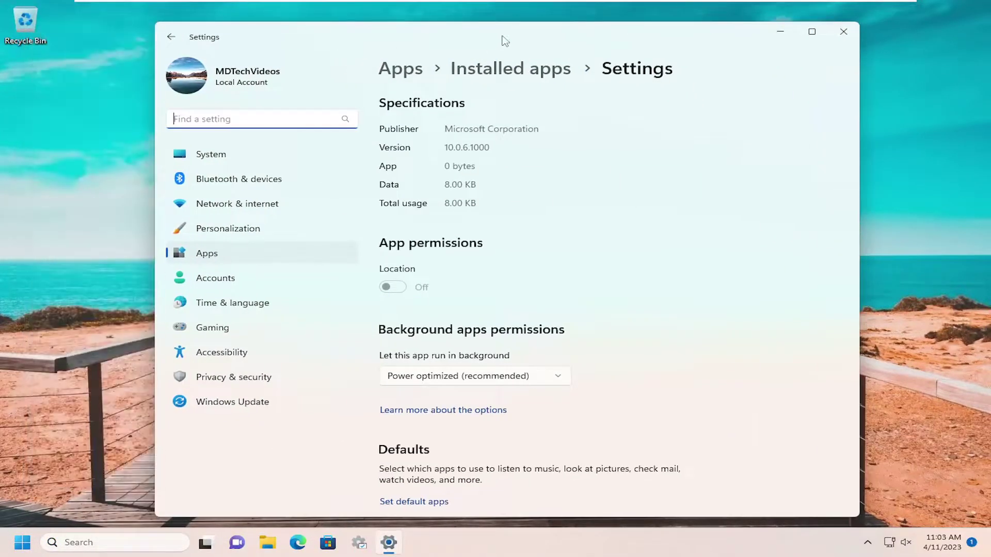
scroll(562, 287, "down", 2)
scroll(550, 289, "down", 2)
scroll(531, 310, "down", 3)
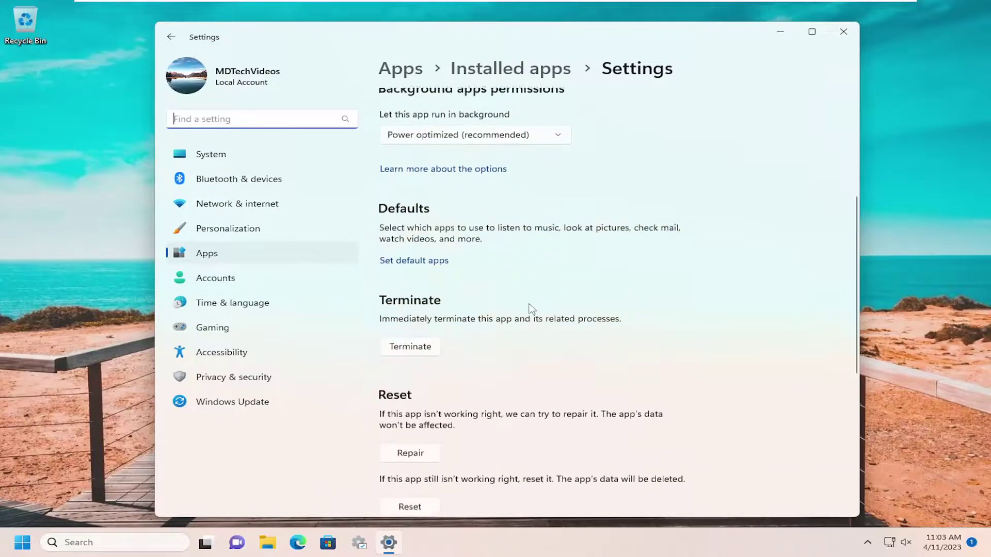
scroll(414, 418, "down", 2)
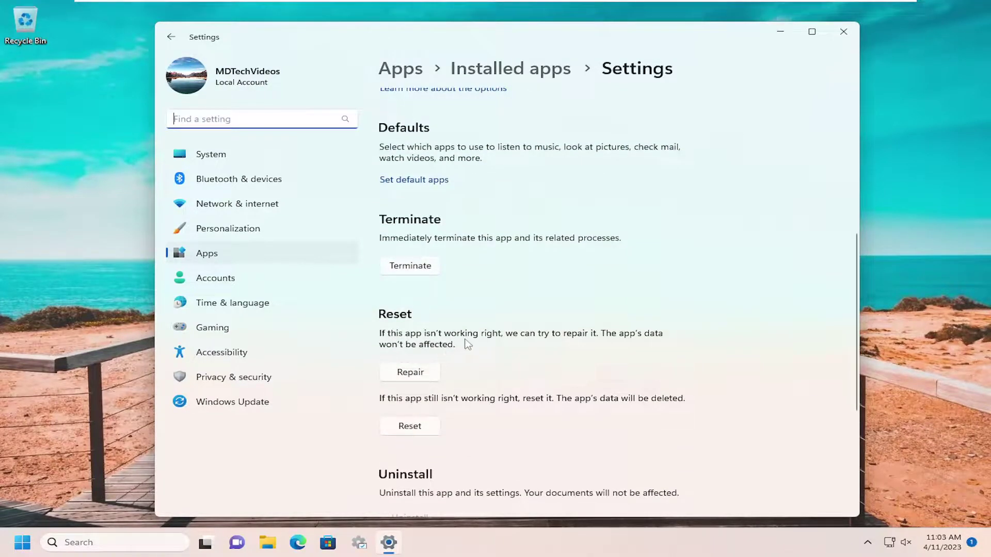
left_click(410, 373)
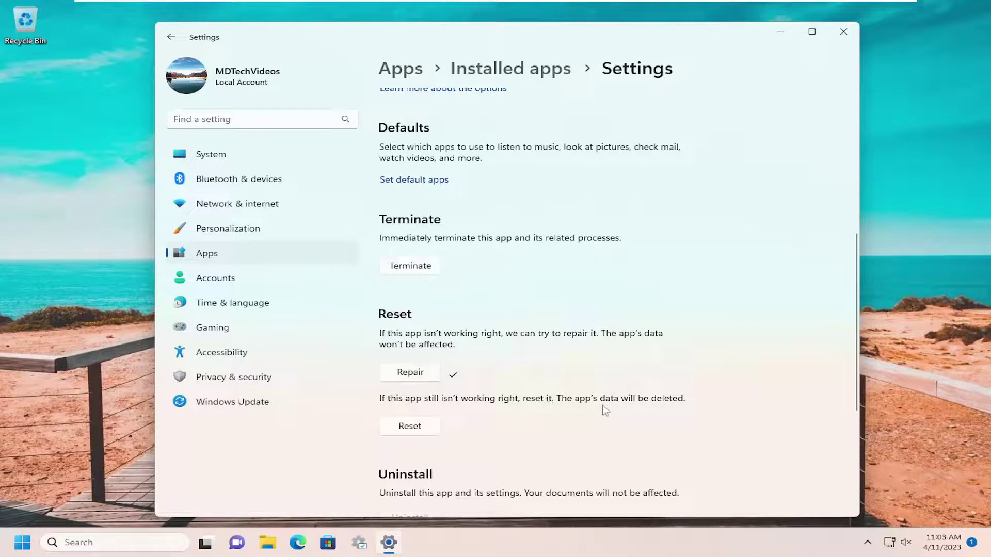
left_click(404, 428)
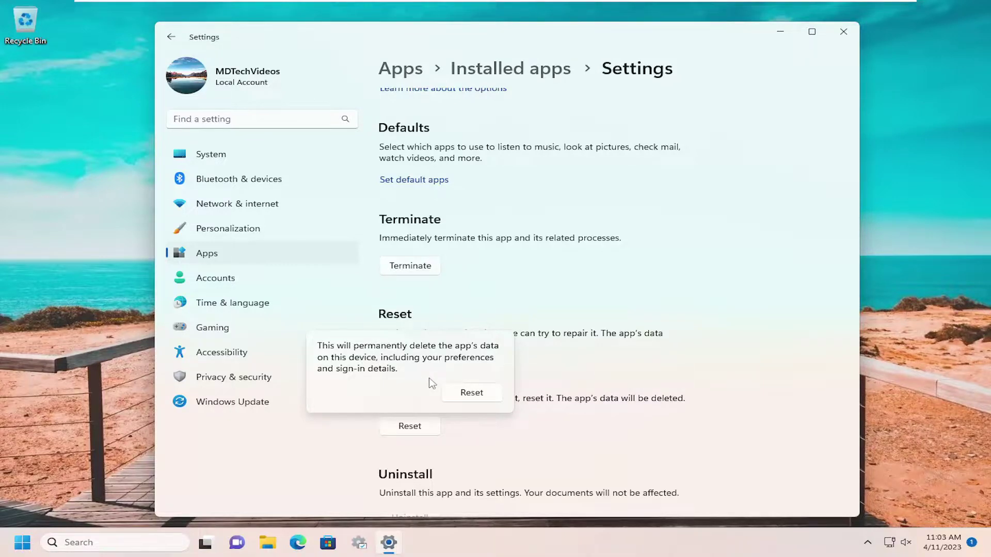
left_click(474, 398)
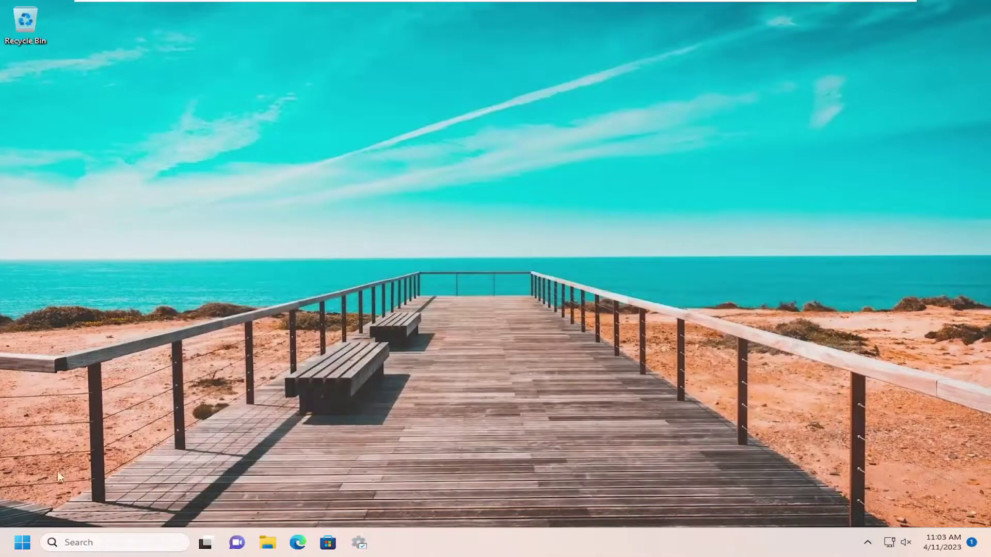
Open the Start power-user menu to restart the PC
right_click(18, 548)
mouse_move(66, 489)
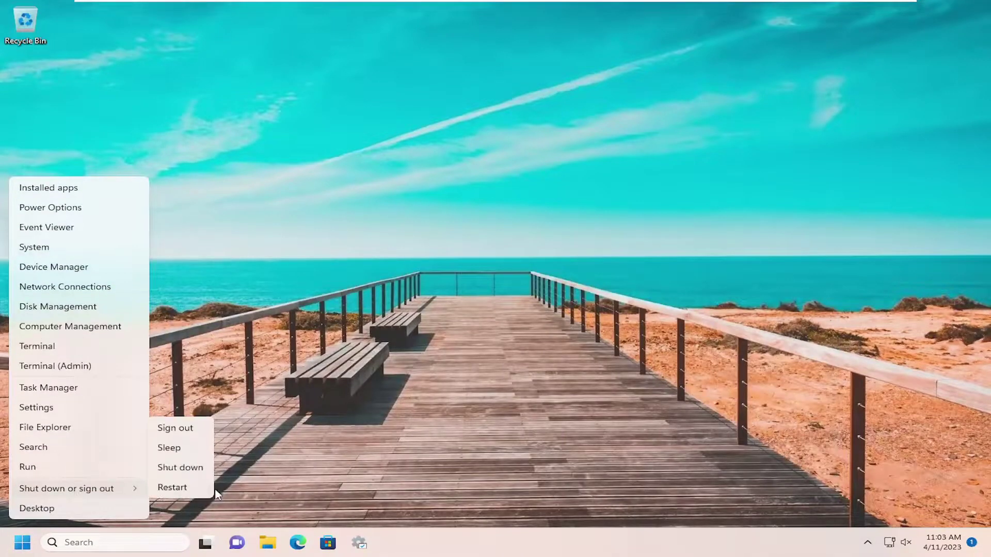